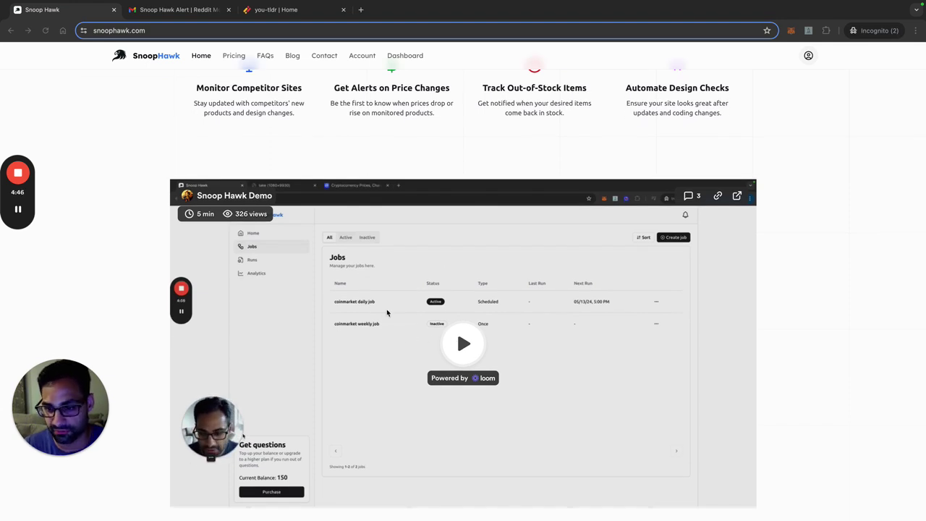
Open the form for creating a new Reddit monitor in the jobs area
{"action": "scroll", "coordinate": [415, 333], "scroll_direction": "up", "scroll_amount": 5}
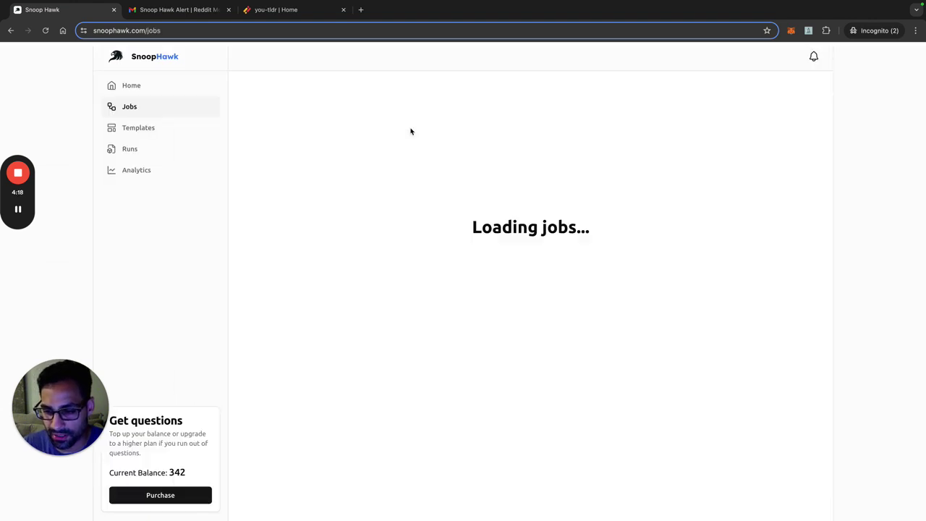
{"action": "left_click", "coordinate": [791, 93]}
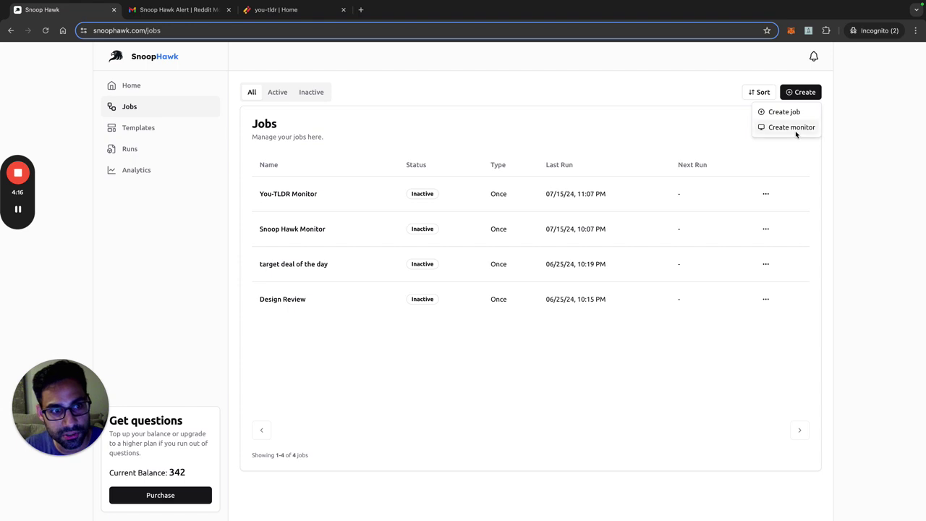
{"action": "left_click", "coordinate": [791, 128]}
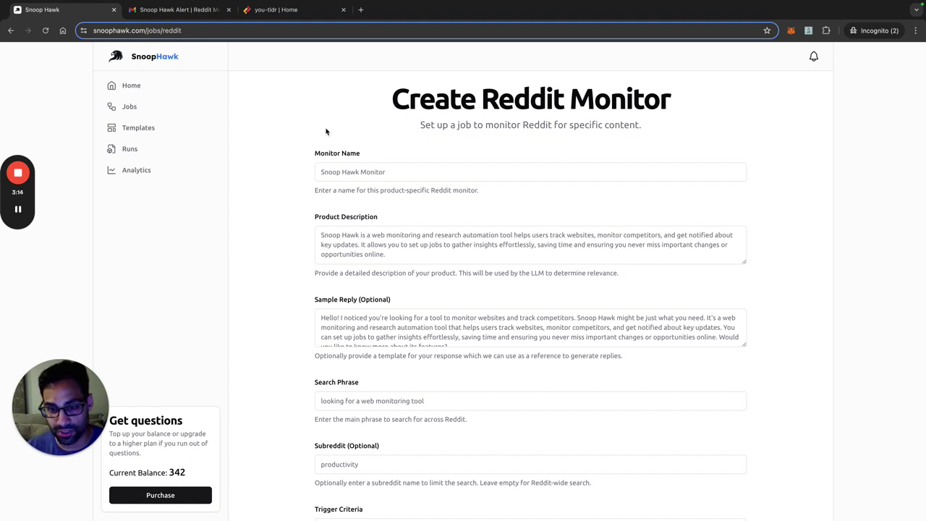
Examine the Reddit monitor form's fields, including product description, sample reply, search phrase, subreddit, trigger criteria and the check frequency options
{"action": "left_click", "coordinate": [359, 398]}
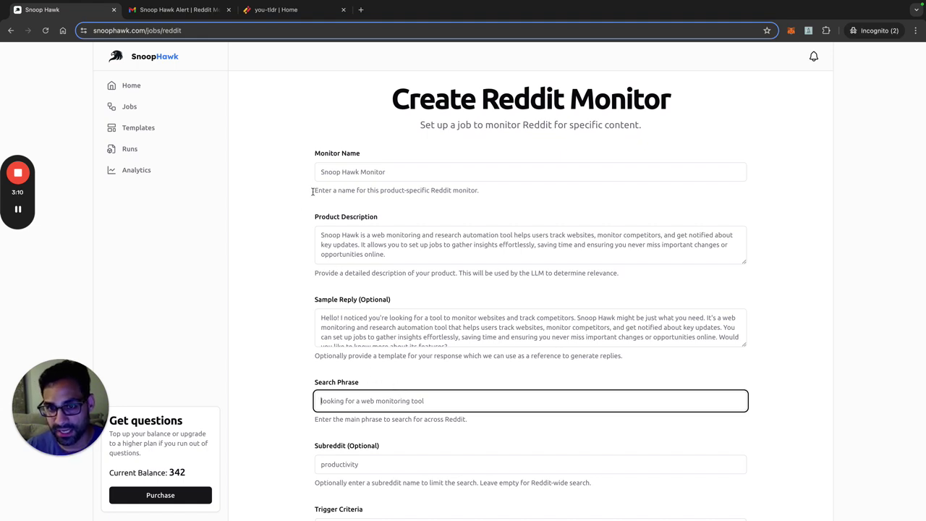
{"action": "left_click", "coordinate": [346, 243]}
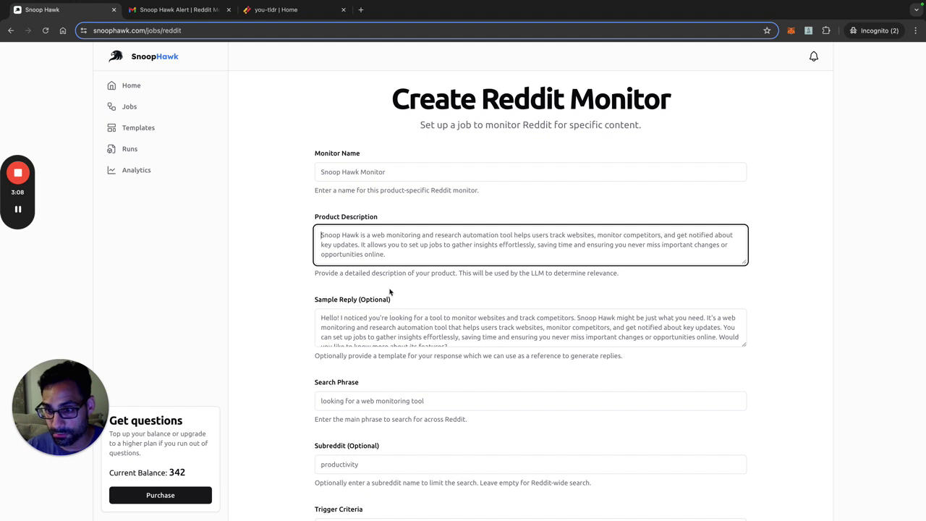
{"action": "left_click", "coordinate": [396, 341]}
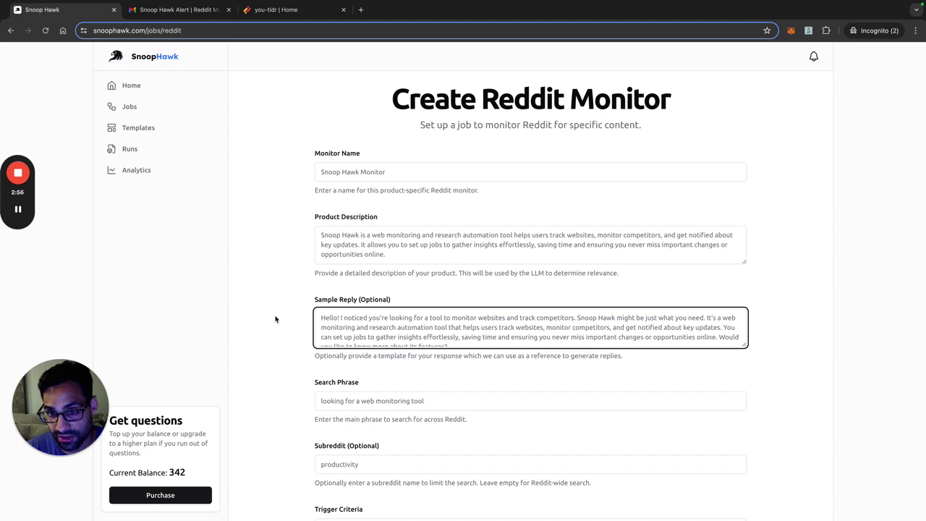
{"action": "scroll", "coordinate": [275, 311], "scroll_direction": "down", "scroll_amount": 2}
{"action": "scroll", "coordinate": [345, 345], "scroll_direction": "down", "scroll_amount": 3}
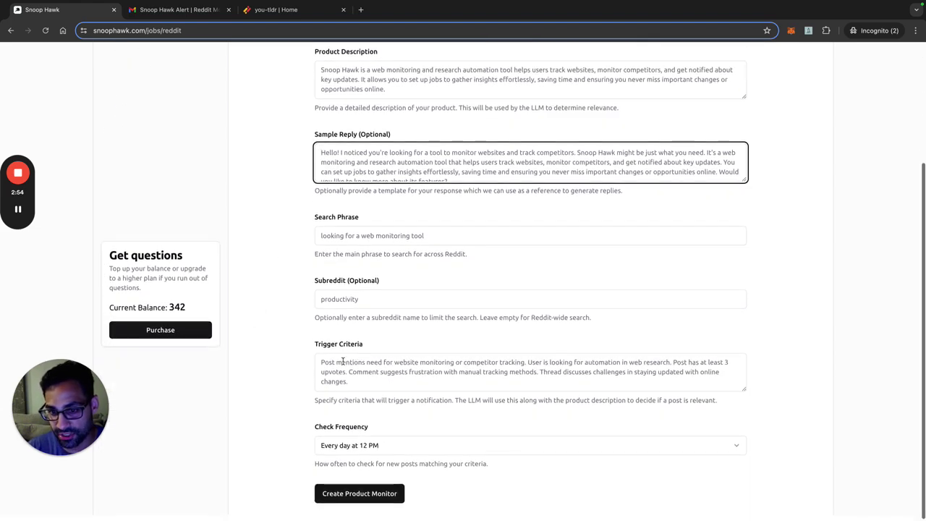
{"action": "left_click", "coordinate": [364, 300]}
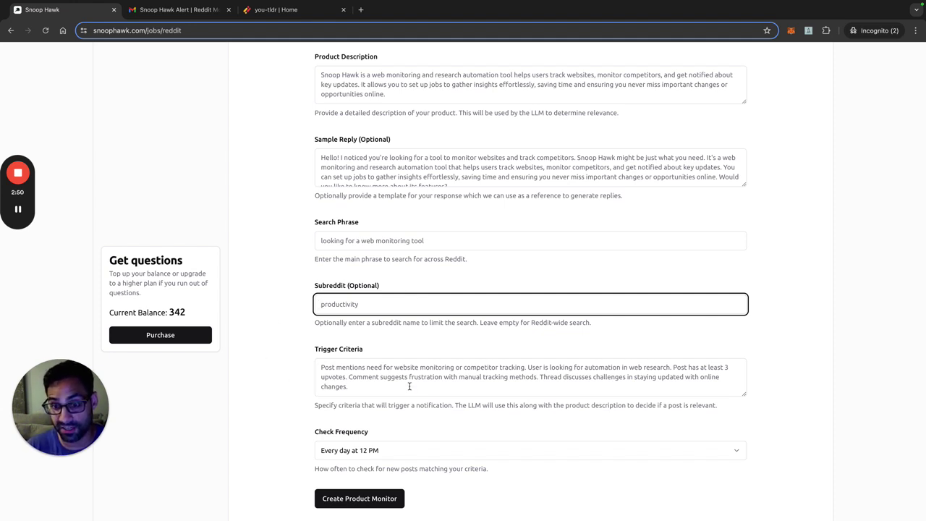
{"action": "key", "text": "Tab"}
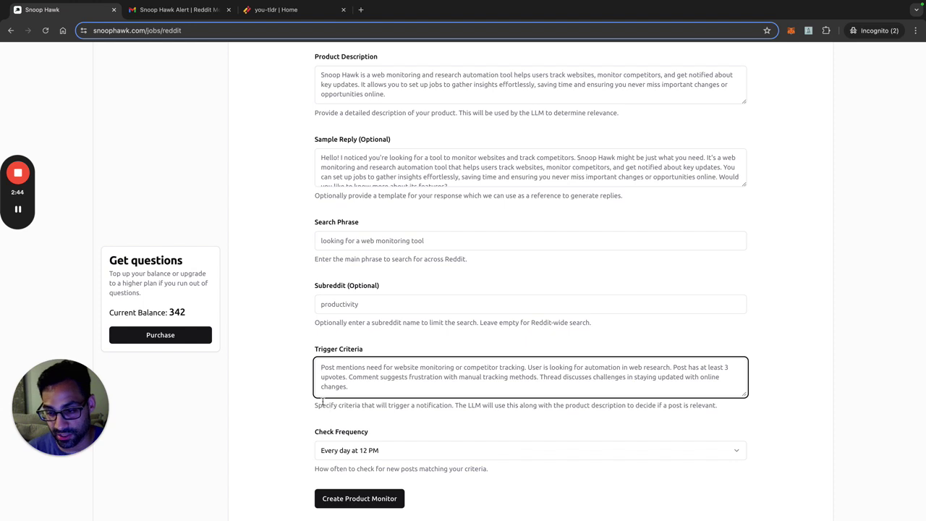
{"action": "left_click", "coordinate": [347, 455]}
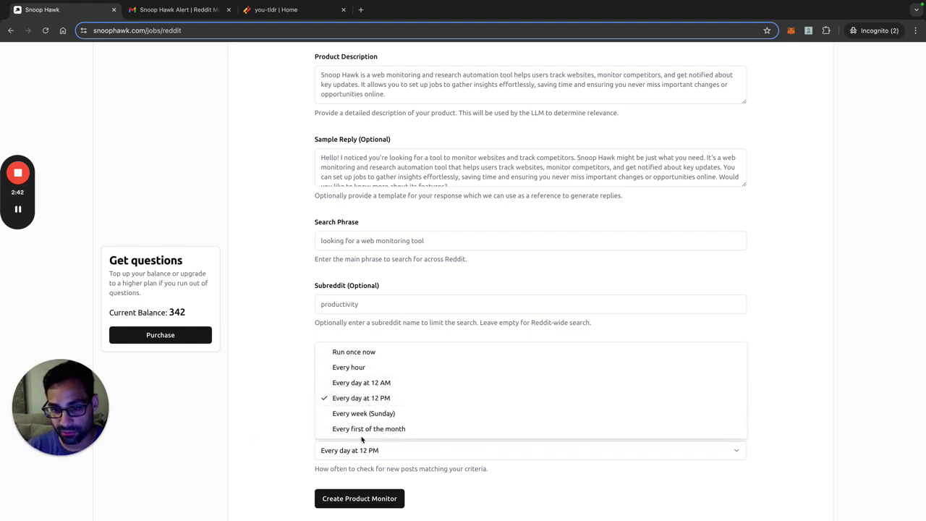
{"action": "left_click", "coordinate": [288, 442]}
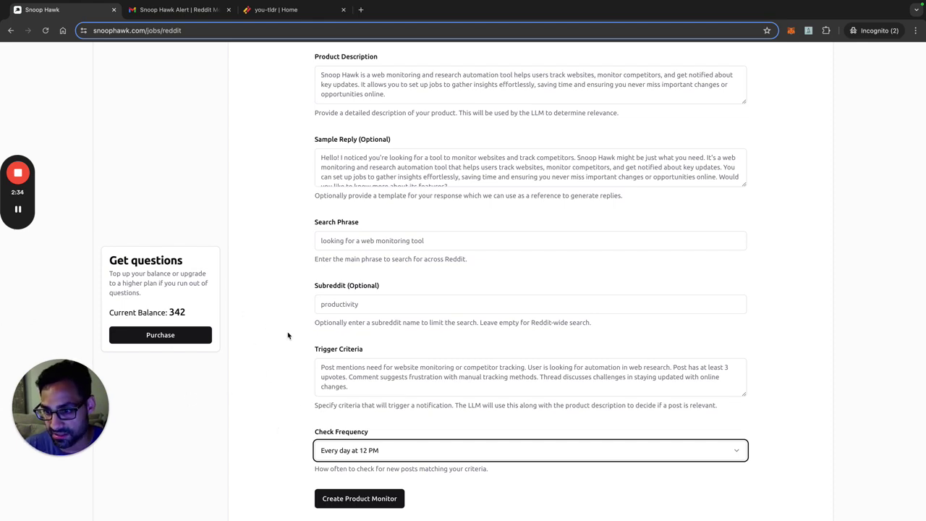
{"action": "scroll", "coordinate": [259, 334], "scroll_direction": "up", "scroll_amount": 3}
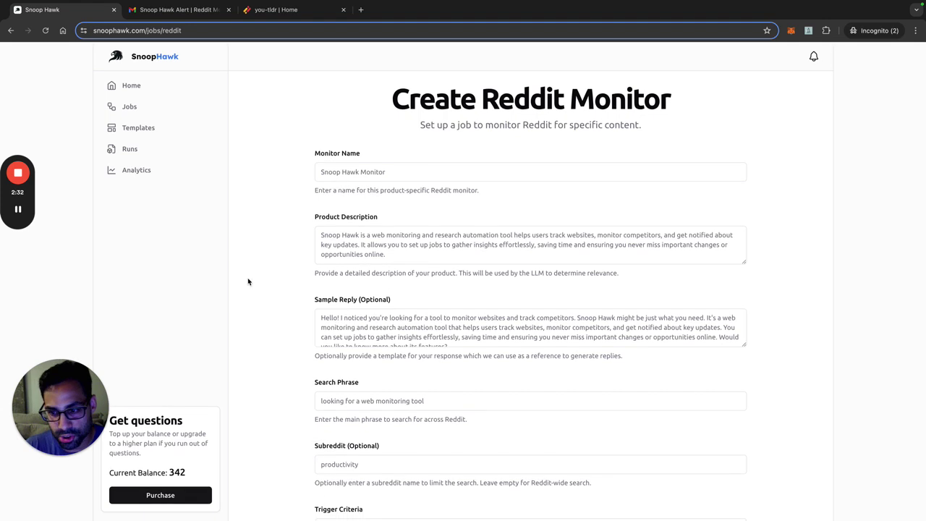
Switch to the you-tldr site, process the prefilled YouTube link, and examine the video's summary and conversion options
{"action": "left_click", "coordinate": [266, 12]}
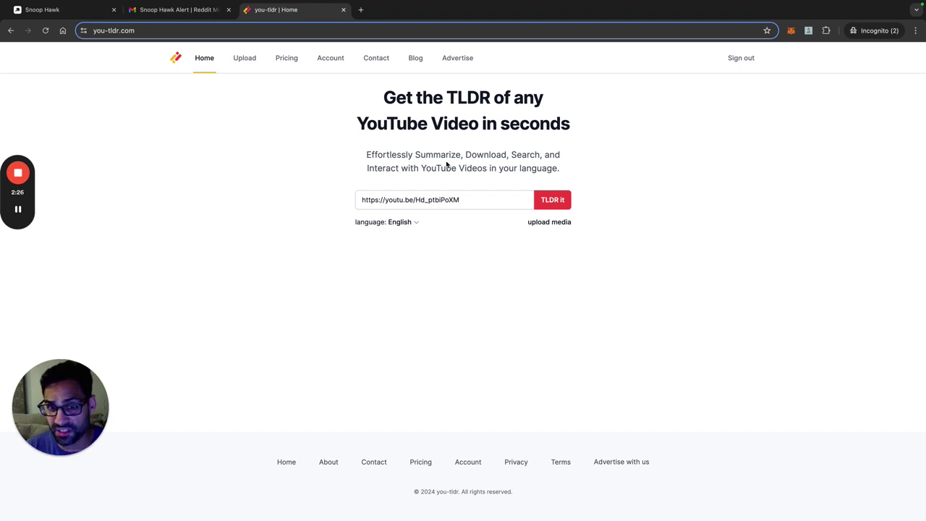
{"action": "left_click", "coordinate": [553, 200]}
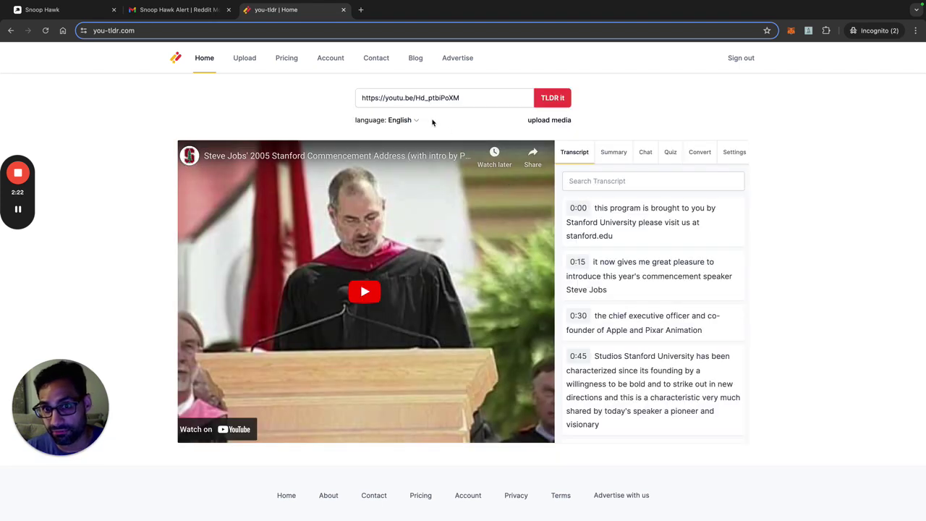
{"action": "left_click", "coordinate": [602, 151]}
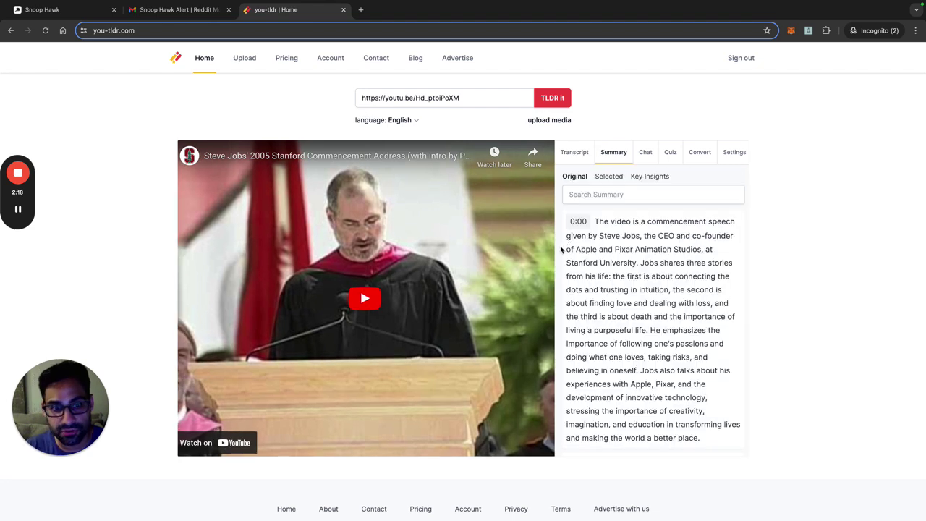
{"action": "left_click", "coordinate": [699, 152]}
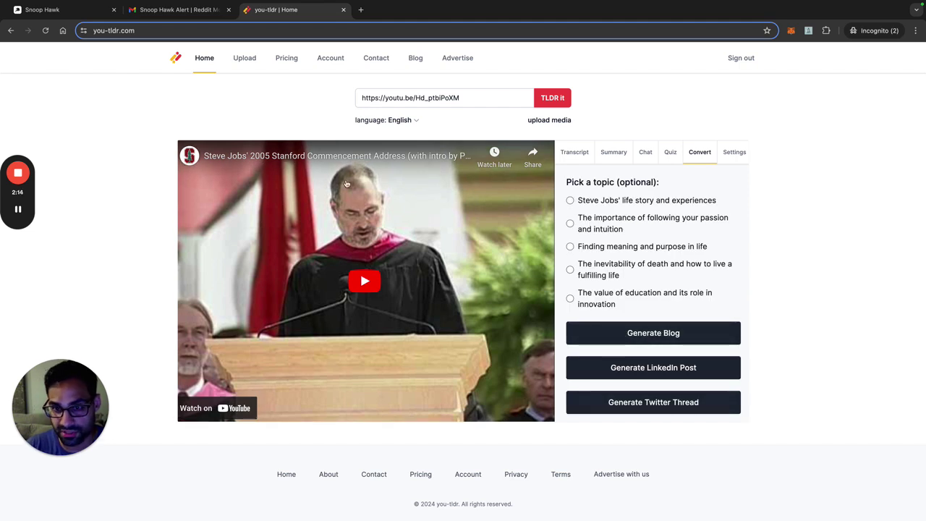
Back in Snoop Hawk, enter the You-TLDR product description covering YouTube summarization, transcript downloads and search, selective summarization, and conversion into blog posts, LinkedIn updates or Twitter threads
{"action": "left_click", "coordinate": [62, 15]}
{"action": "left_click", "coordinate": [456, 236]}
{"action": "key", "text": "ctrl+a"}
{"action": "type", "text": "You-TLDR (https://you-tldr.com) is a powerful tool designed to boost your productivity by enhancing your YouTube experience. It offers features like summarization, transcript downloads, advanced search within video transcripts, selective summarization, and content conversion into blog posts, LinkedIn updates, or Twitter threads"}
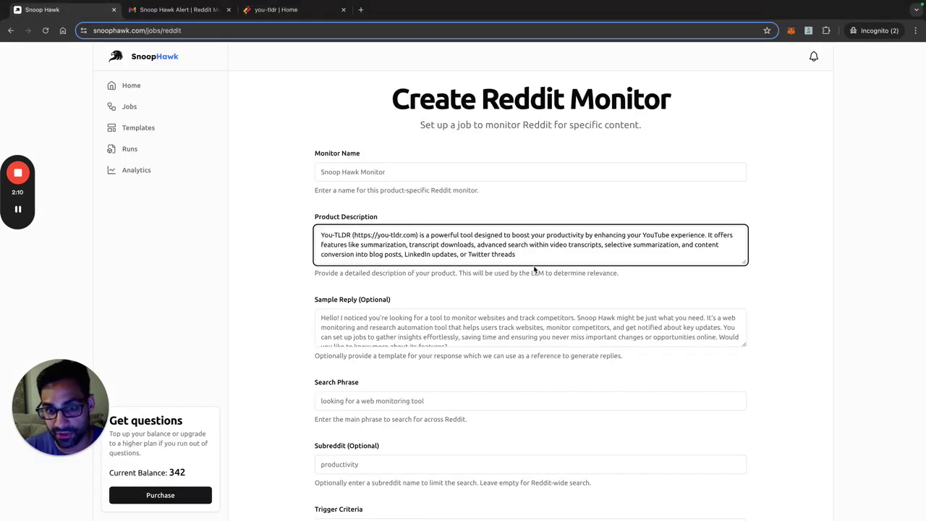
{"action": "left_click_drag", "start_coordinate": [331, 235], "coordinate": [565, 256]}
{"action": "left_click", "coordinate": [393, 234]}
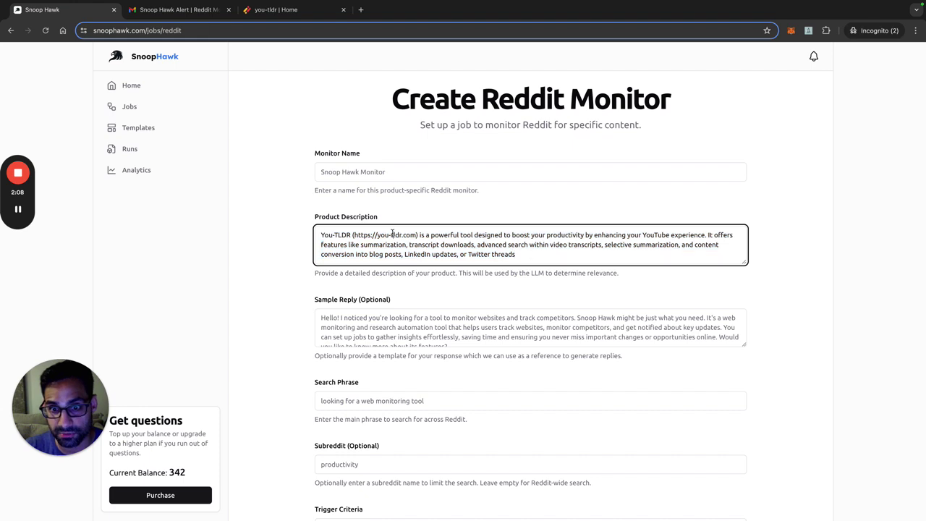
Name the Reddit monitor "youtldr monitor"
{"action": "left_click", "coordinate": [368, 171]}
{"action": "type", "text": "you"}
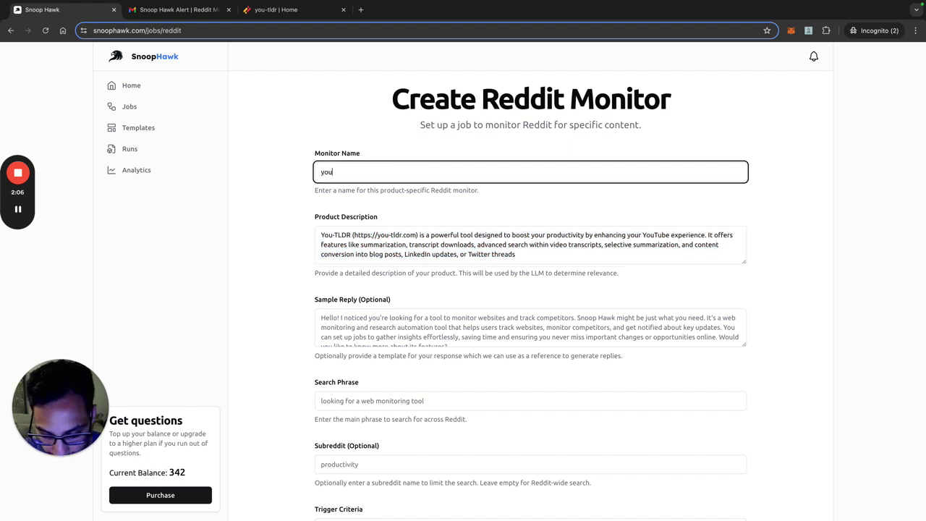
{"action": "type", "text": "tldr monitor"}
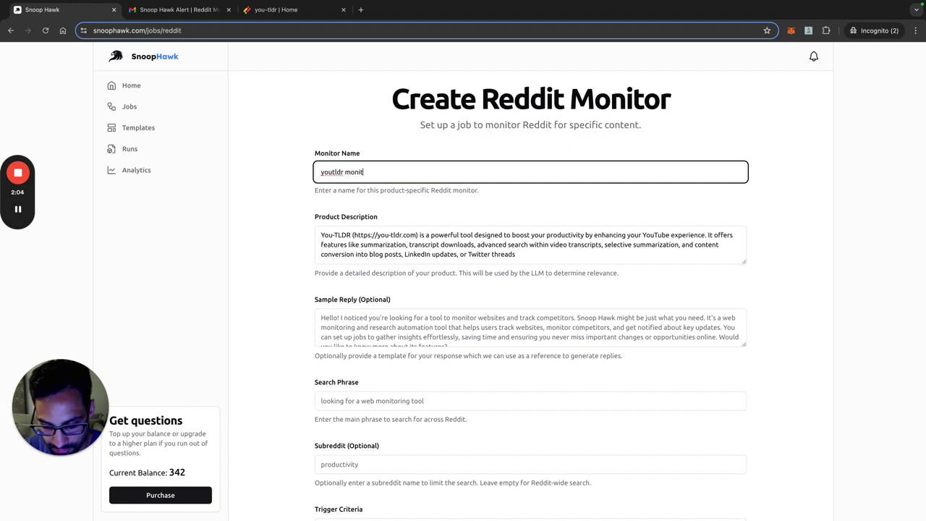
Leave the sample reply empty and set the search phrase to "youtube summary tool"
{"action": "scroll", "coordinate": [376, 239], "scroll_direction": "down", "scroll_amount": 2}
{"action": "left_click", "coordinate": [349, 220]}
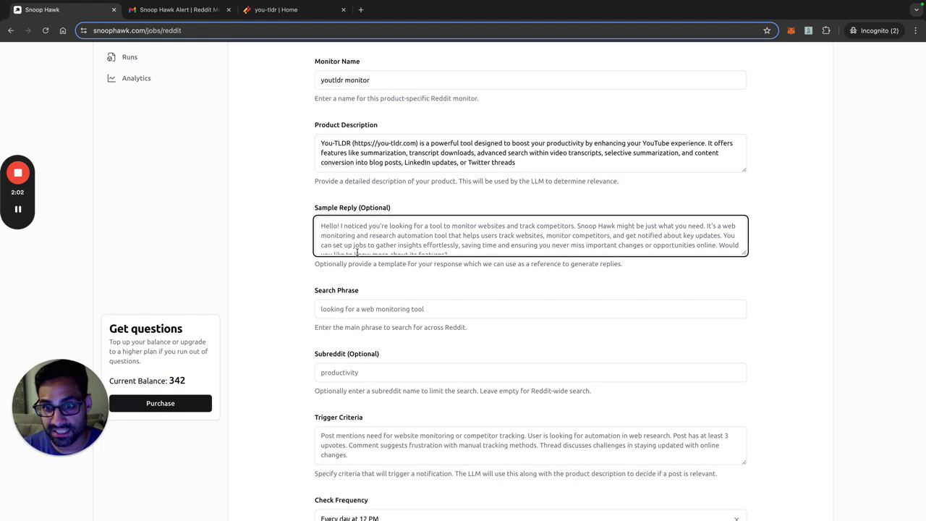
{"action": "scroll", "coordinate": [351, 299], "scroll_direction": "down", "scroll_amount": 1}
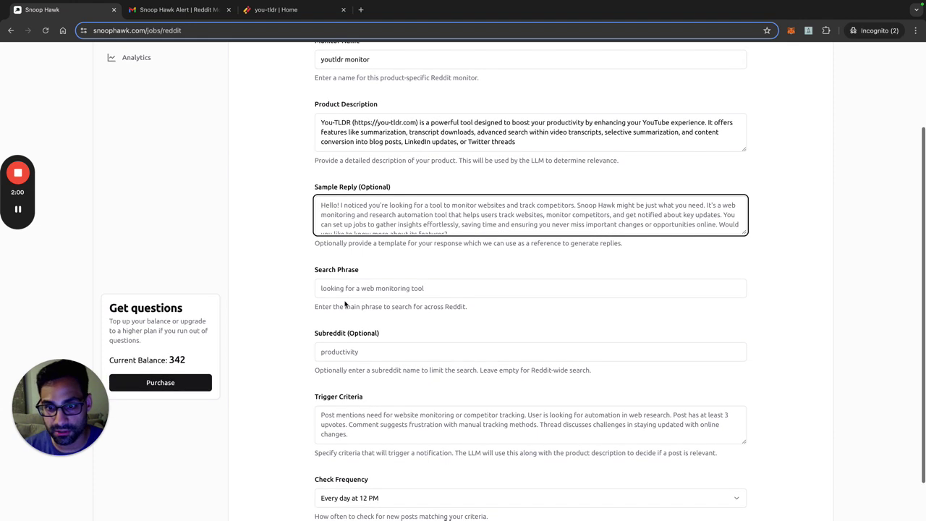
{"action": "left_click", "coordinate": [342, 284]}
{"action": "type", "text": "y"}
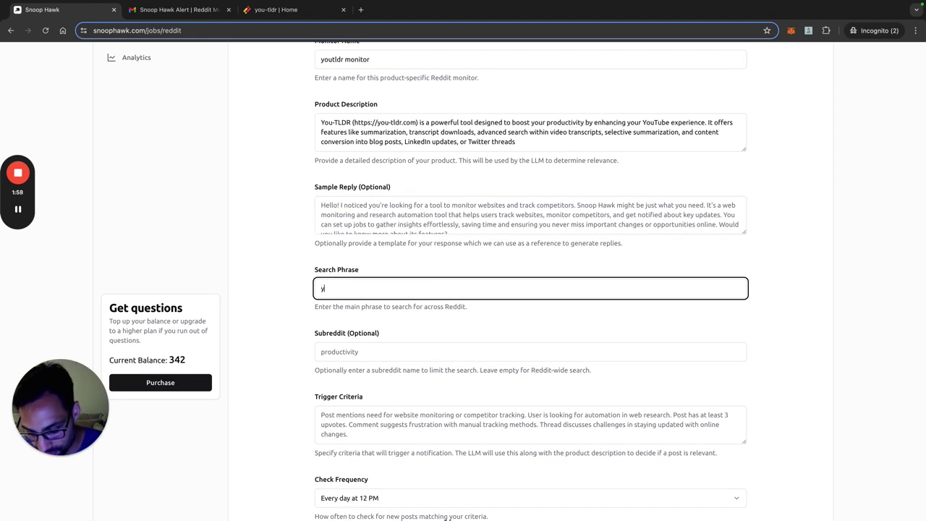
{"action": "type", "text": "outube sum"}
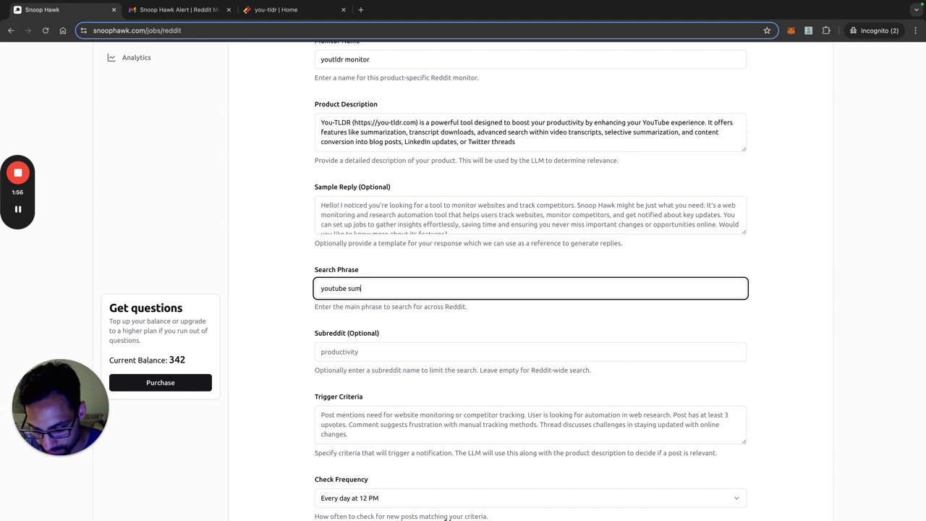
{"action": "type", "text": "mary tolol"}
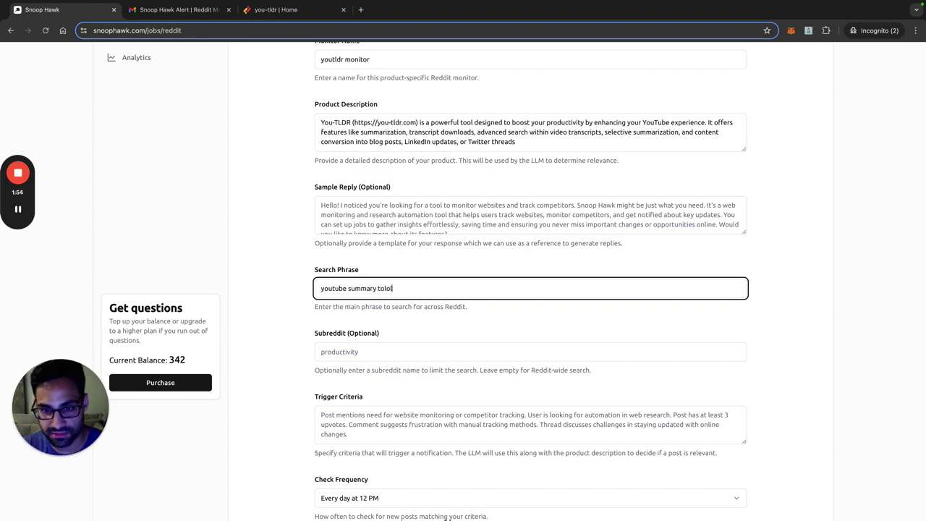
{"action": "key", "text": "BackSpace"}
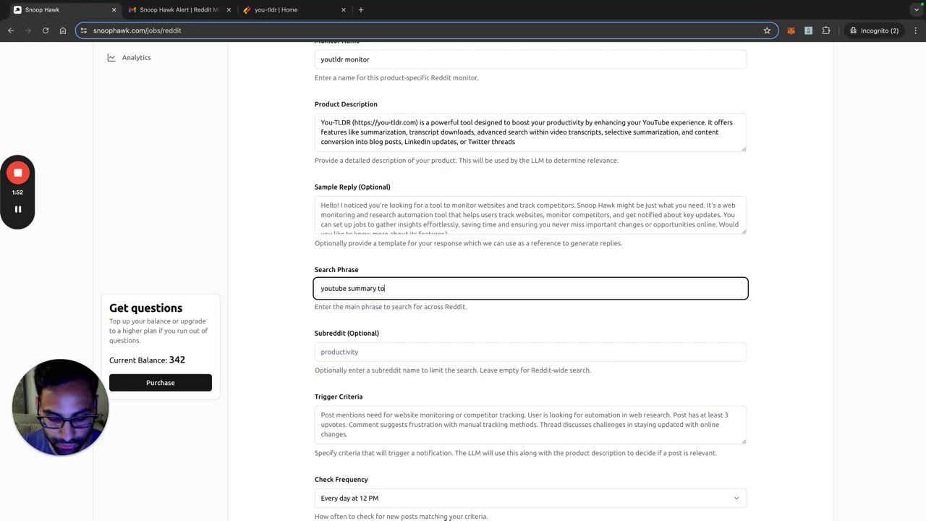
{"action": "type", "text": "ol"}
Leave the subreddit empty and set the trigger criteria to "user is looking to be more productive. post should have more than 3 upvotes"
{"action": "left_click", "coordinate": [396, 351]}
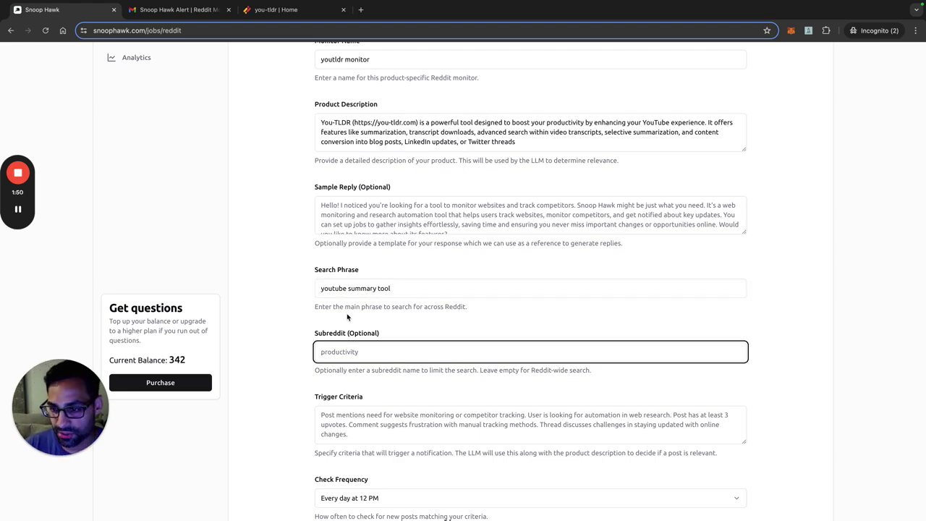
{"action": "scroll", "coordinate": [376, 362], "scroll_direction": "down", "scroll_amount": 1}
{"action": "left_click", "coordinate": [387, 382]}
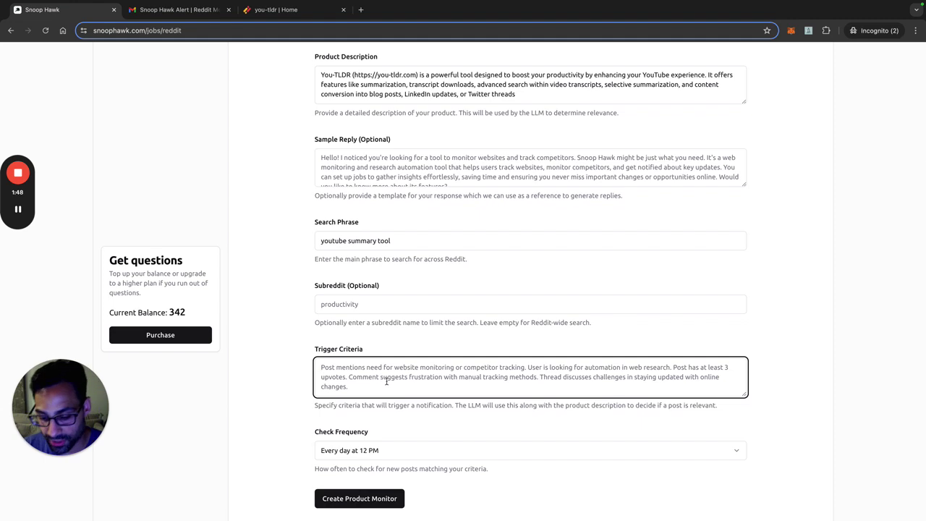
{"action": "type", "text": "p"}
{"action": "key", "text": "BackSpace"}
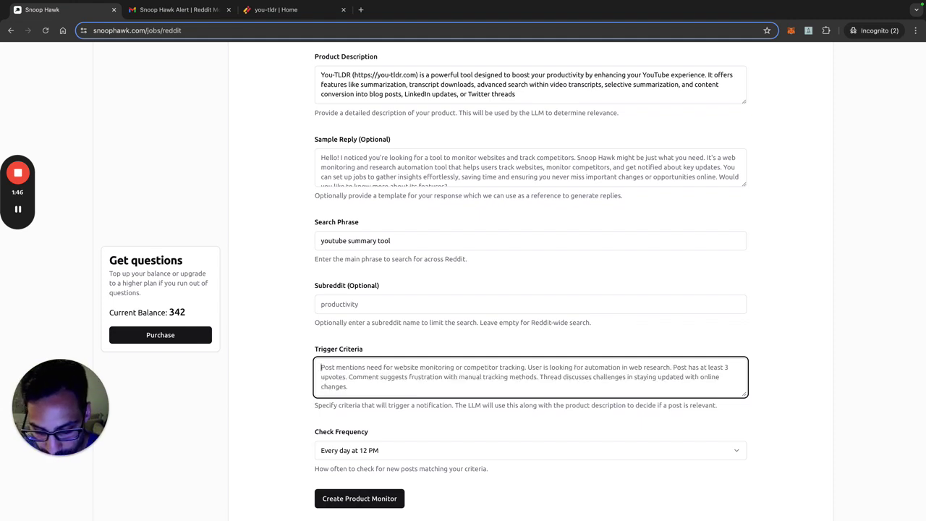
{"action": "type", "text": "user is look"}
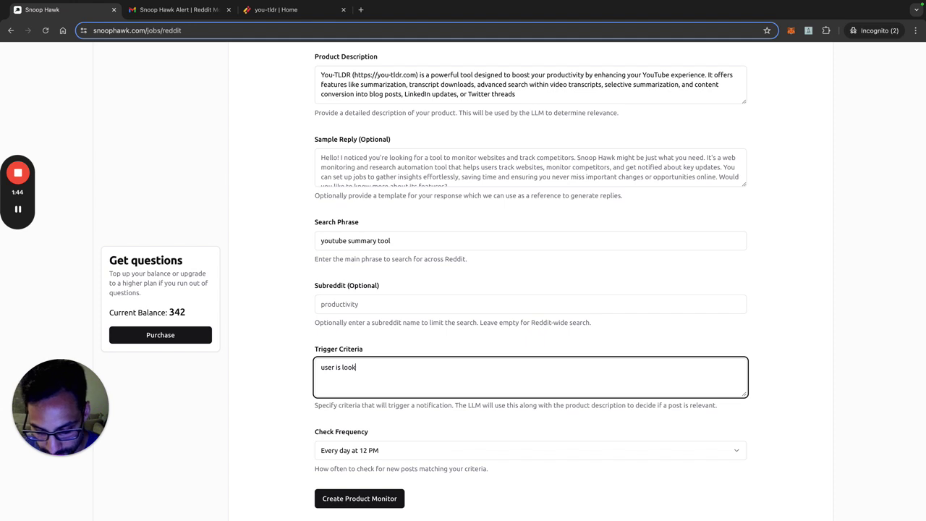
{"action": "type", "text": "ing to be more productive"}
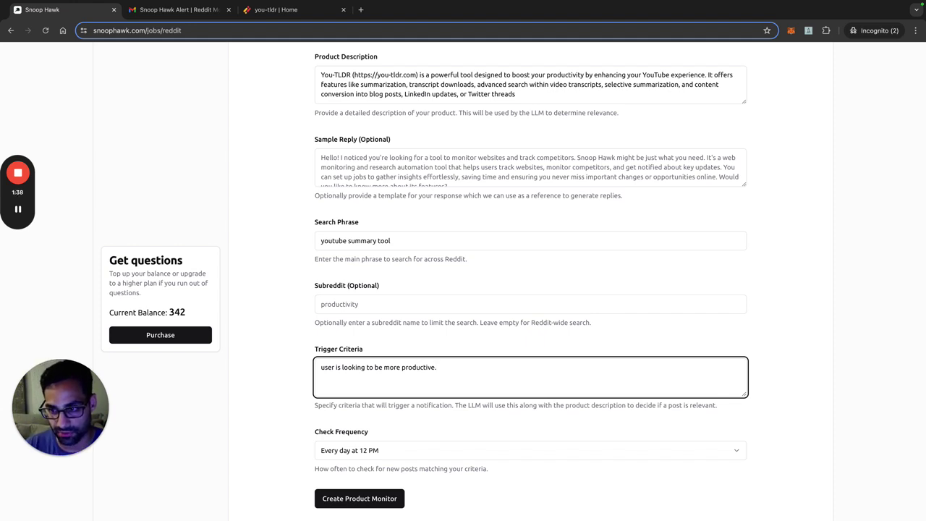
{"action": "type", "text": "."}
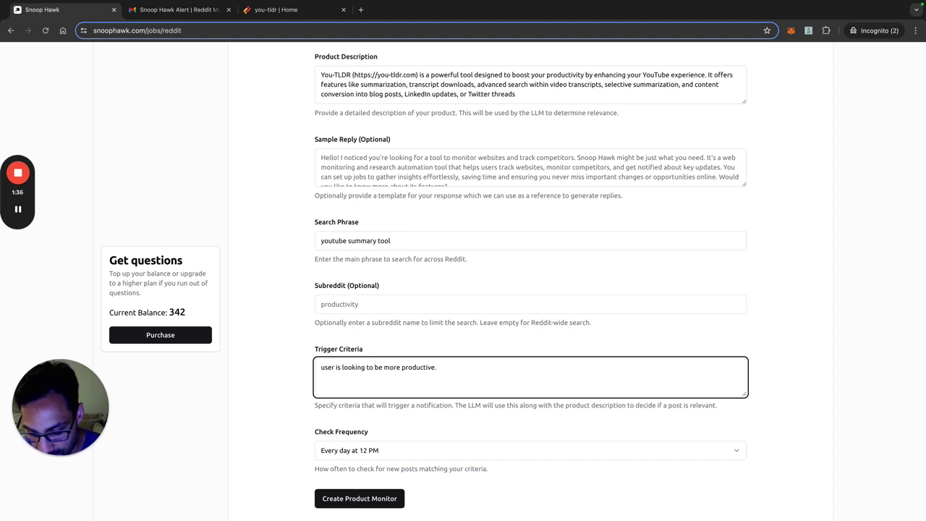
{"action": "type", "text": " op"}
{"action": "key", "text": "BackSpace"}
{"action": "key", "text": "BackSpace"}
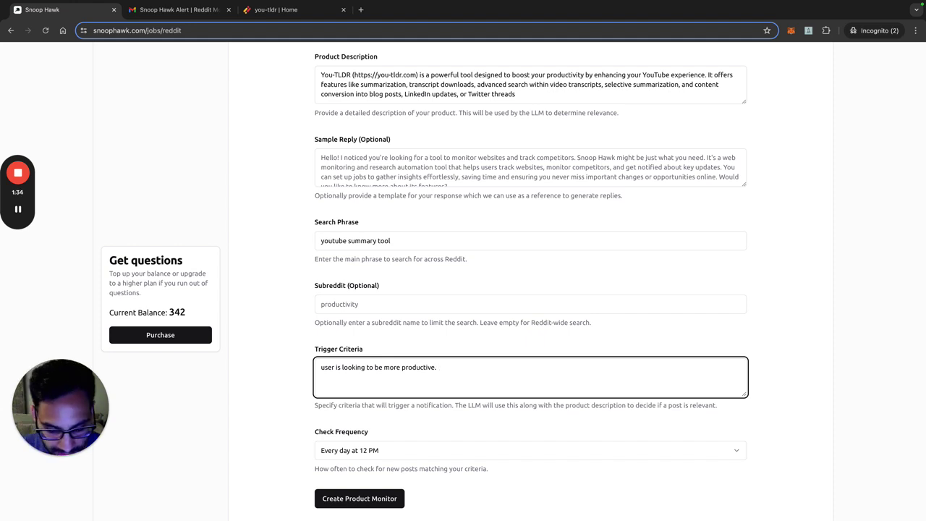
{"action": "type", "text": "post should h"}
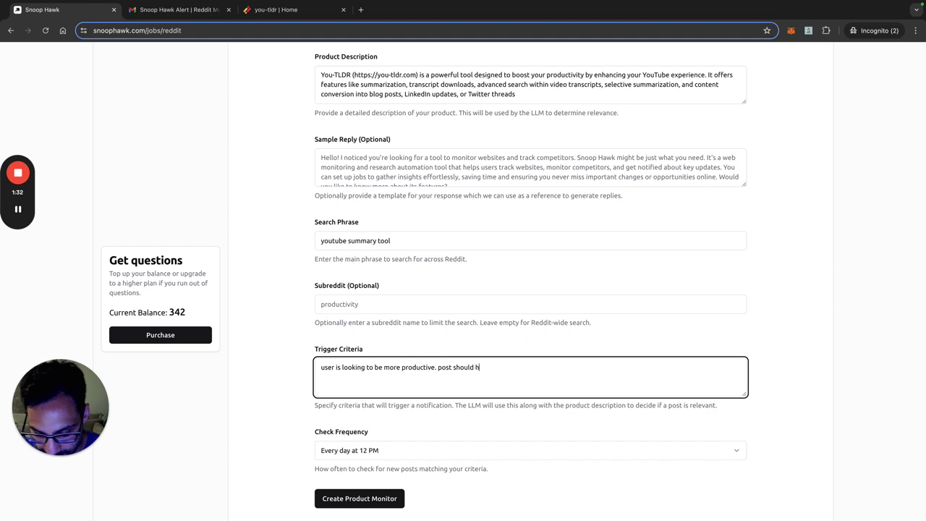
{"action": "type", "text": "ave more than 3 upvotes"}
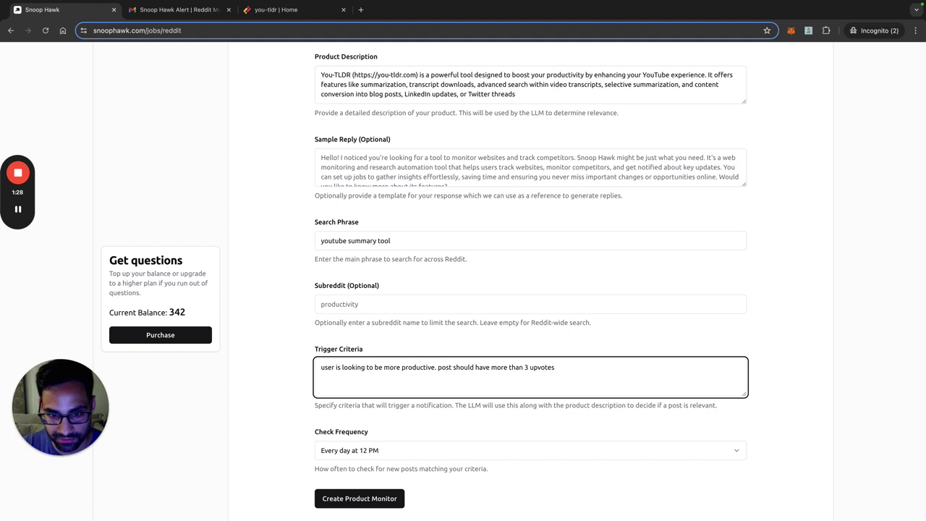
Set the check frequency to "Run once now" and create the product monitor
{"action": "left_click", "coordinate": [344, 452]}
{"action": "left_click", "coordinate": [354, 352]}
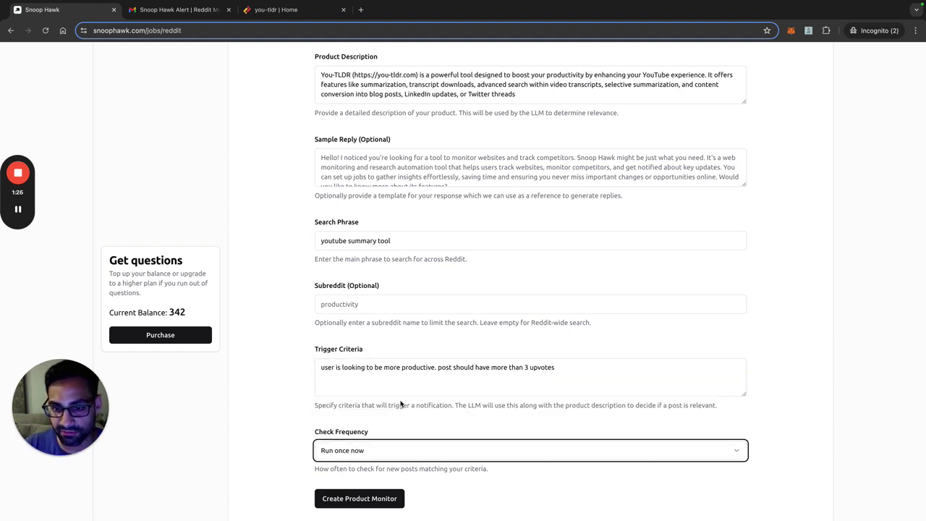
{"action": "left_click", "coordinate": [325, 501]}
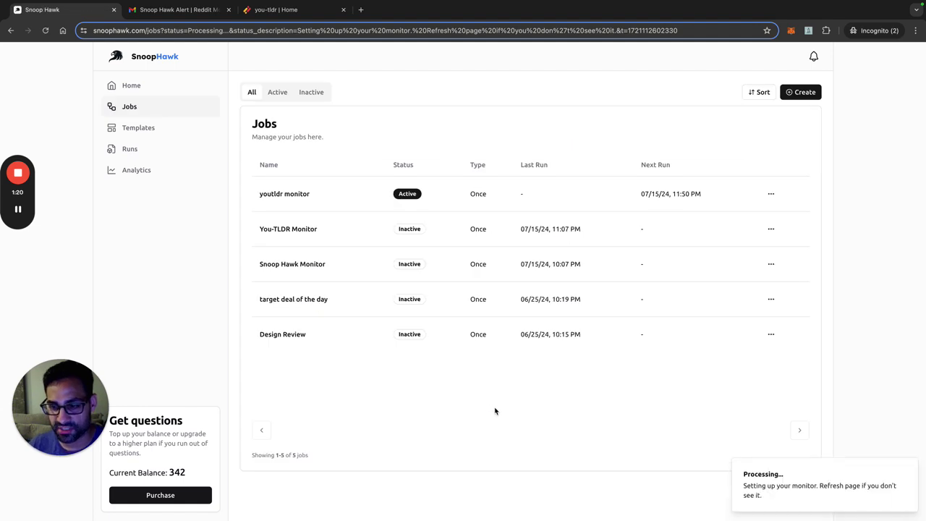
Refresh the jobs list until the youtldr monitor has run, and open its run results from the newest notification
{"action": "left_click", "coordinate": [46, 31]}
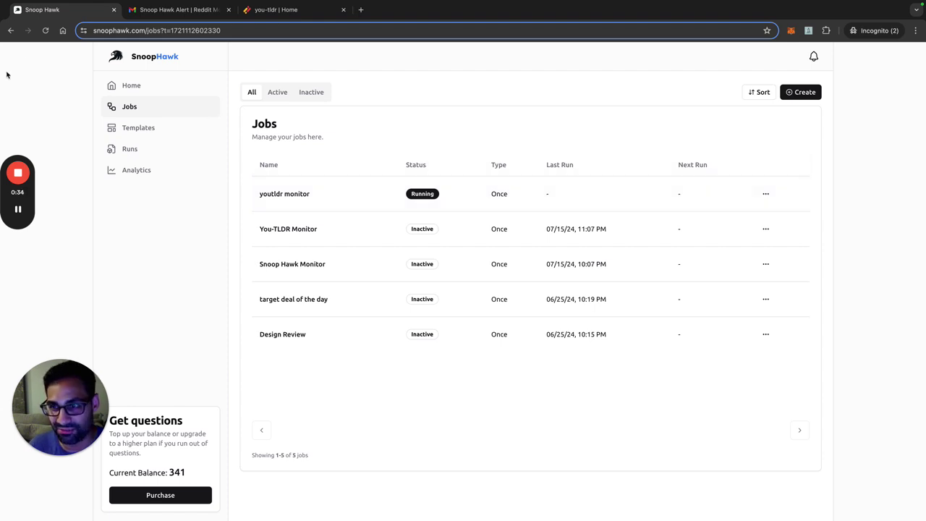
{"action": "left_click", "coordinate": [45, 32]}
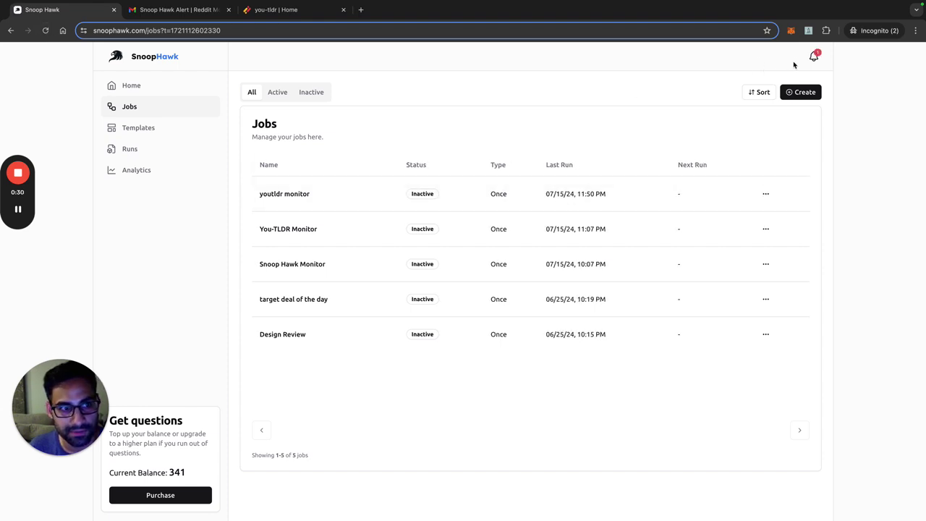
{"action": "left_click", "coordinate": [813, 57]}
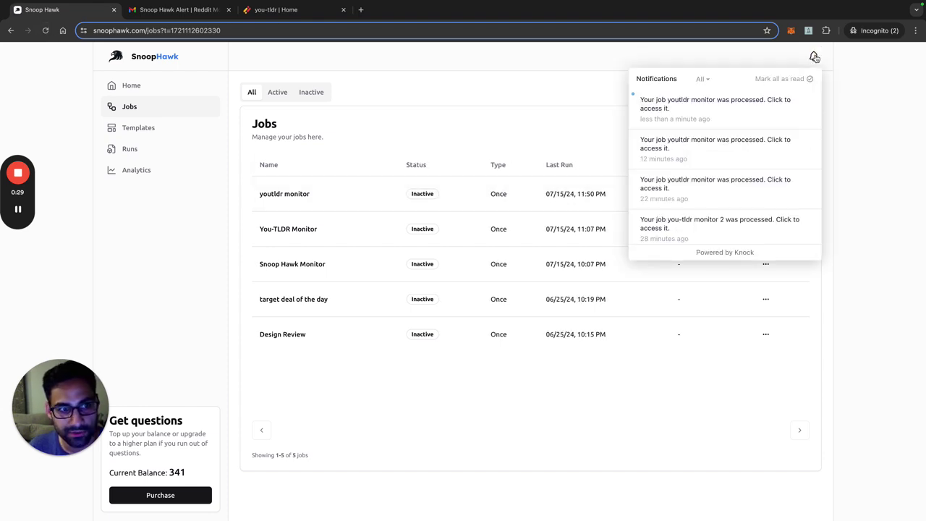
{"action": "left_click", "coordinate": [740, 118]}
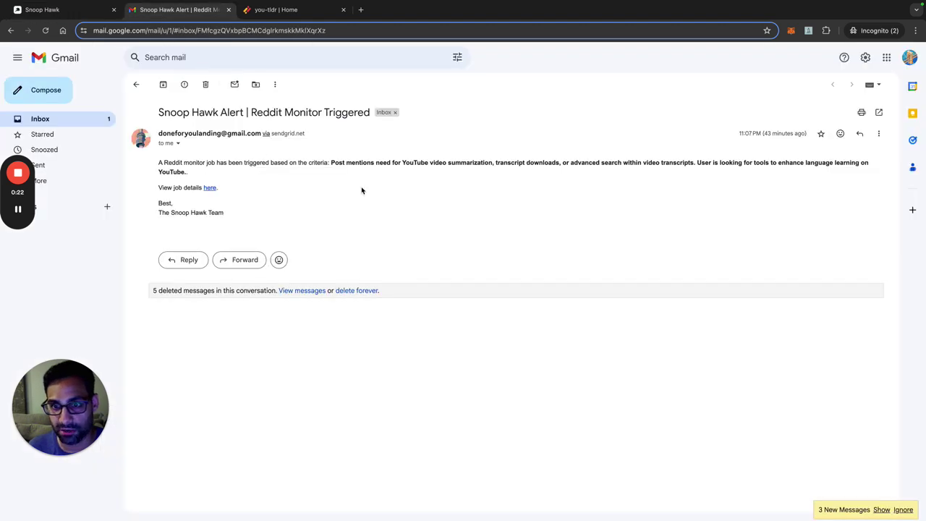
{"action": "left_click", "coordinate": [51, 19]}
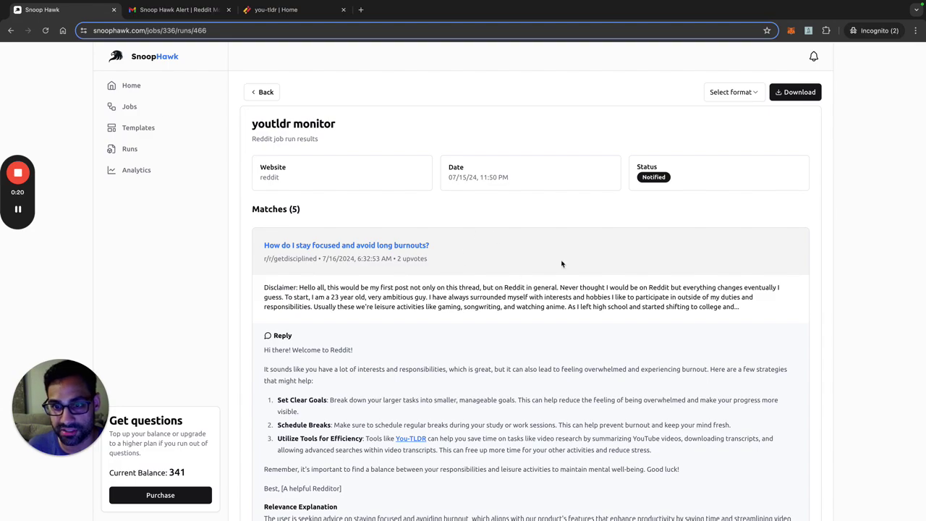
Review the matched Reddit posts, examining the post text and suggested reply for "How do I stay focused and avoid long burnouts?"
{"action": "scroll", "coordinate": [400, 224], "scroll_direction": "down", "scroll_amount": 1}
{"action": "scroll", "coordinate": [455, 228], "scroll_direction": "down", "scroll_amount": 15}
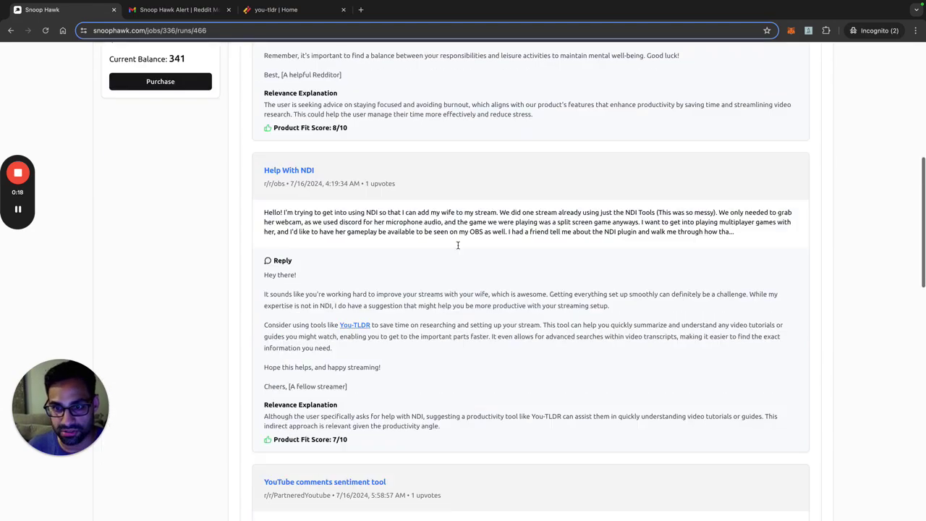
{"action": "scroll", "coordinate": [456, 250], "scroll_direction": "down", "scroll_amount": 2}
{"action": "scroll", "coordinate": [459, 244], "scroll_direction": "up", "scroll_amount": 15}
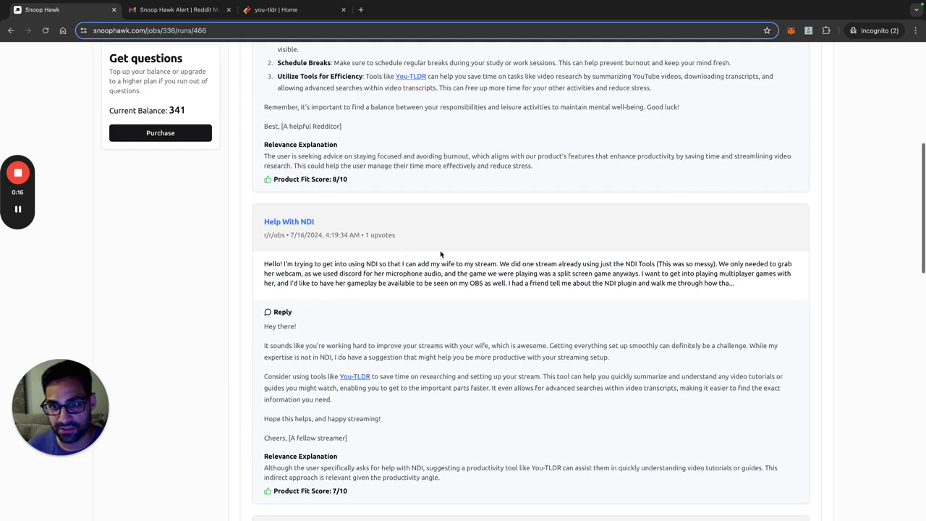
{"action": "scroll", "coordinate": [306, 94], "scroll_direction": "up", "scroll_amount": 1}
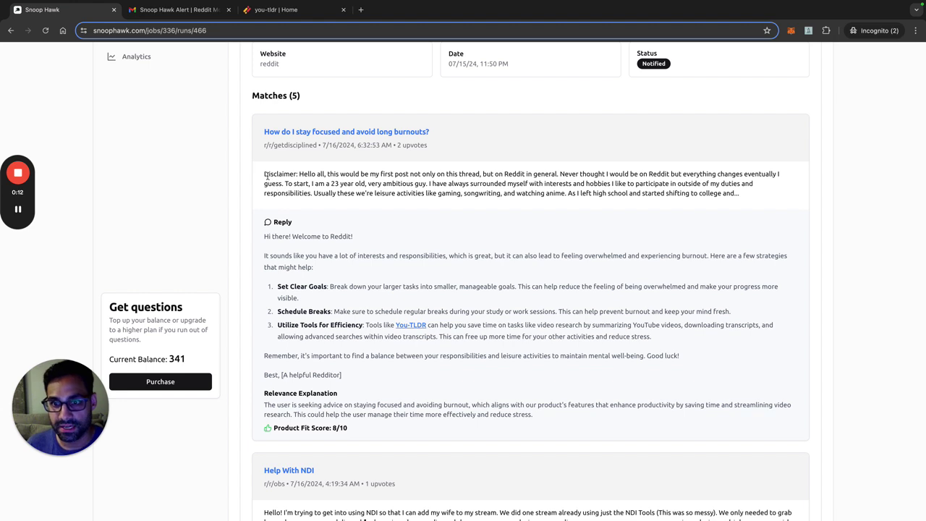
{"action": "left_click_drag", "start_coordinate": [267, 175], "coordinate": [516, 190]}
{"action": "left_click", "coordinate": [640, 189]}
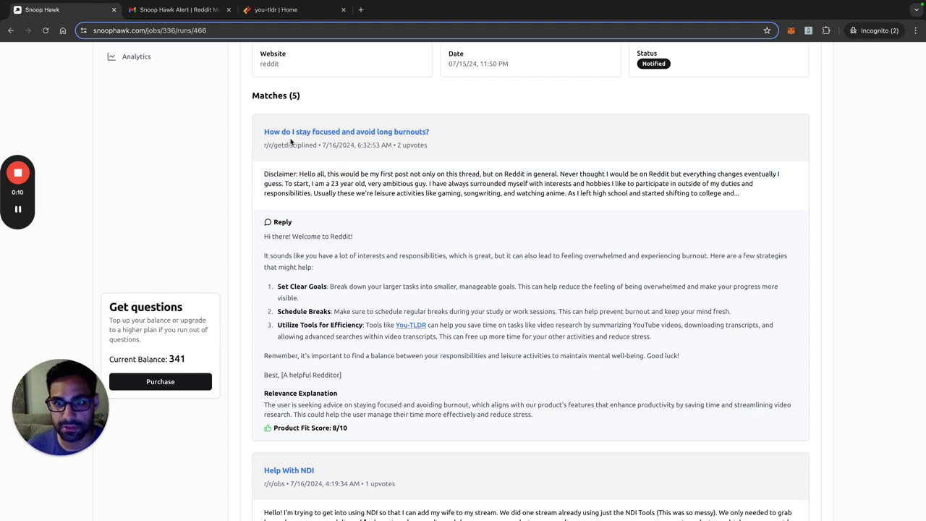
{"action": "scroll", "coordinate": [315, 298], "scroll_direction": "down", "scroll_amount": 1}
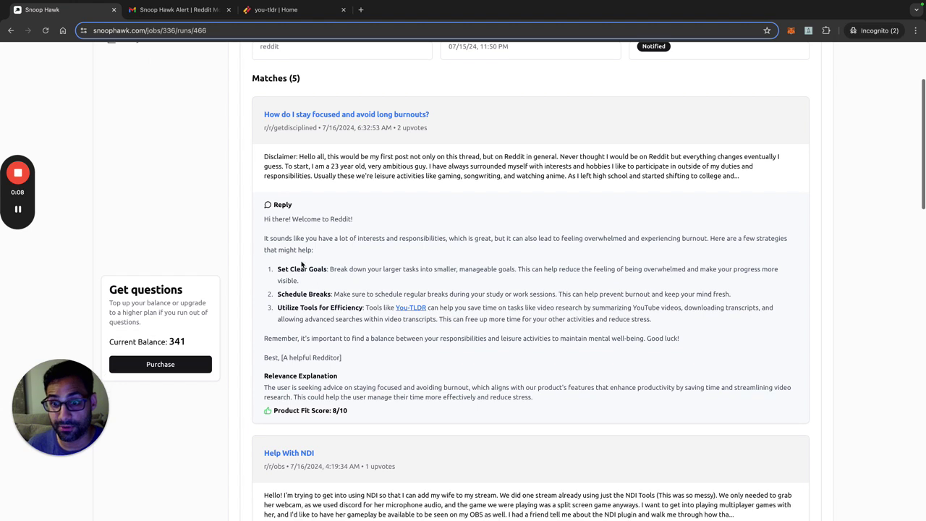
{"action": "left_click_drag", "start_coordinate": [259, 219], "coordinate": [351, 362]}
{"action": "left_click", "coordinate": [376, 360]}
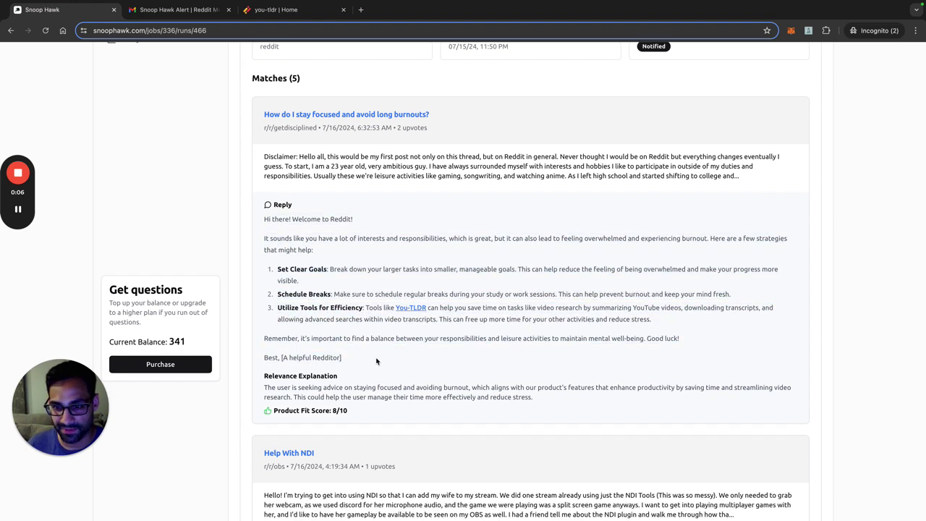